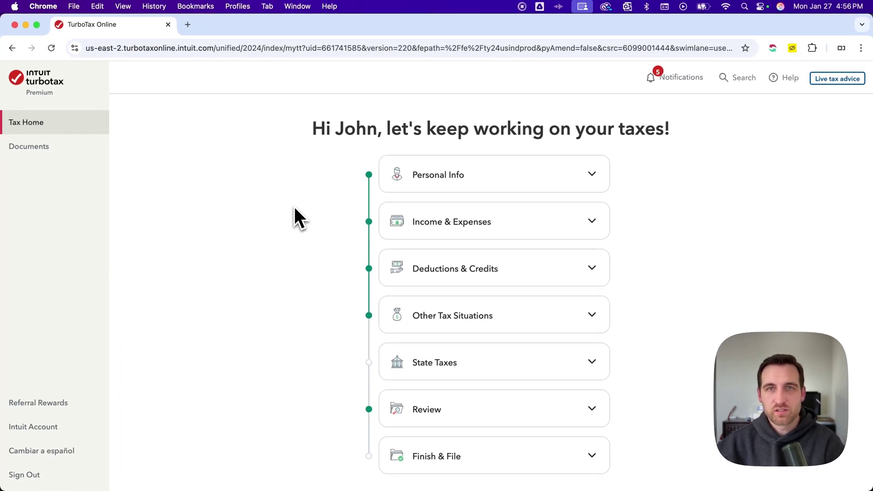
{"action": "scroll", "coordinate": [294, 205], "scroll_direction": "down", "scroll_amount": 6}
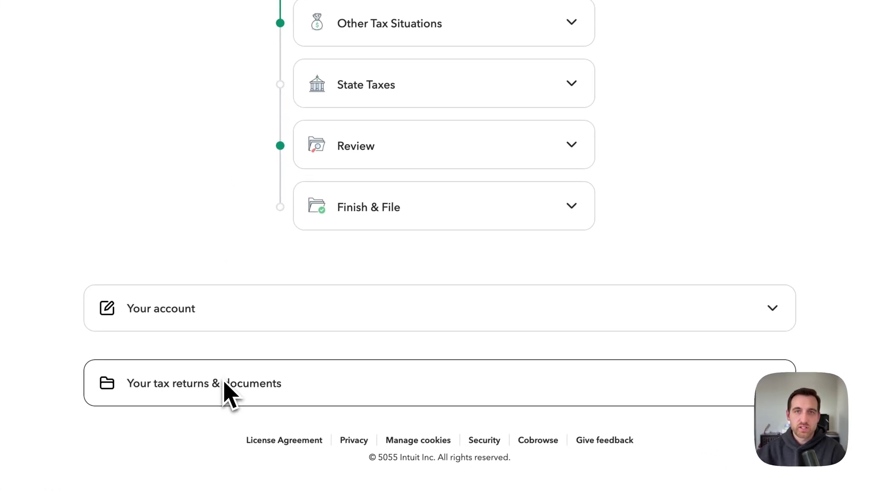
- Expand 'Your tax returns & documents' and select the second listed year's accepted federal and Indiana returns
{"action": "left_click", "coordinate": [228, 381]}
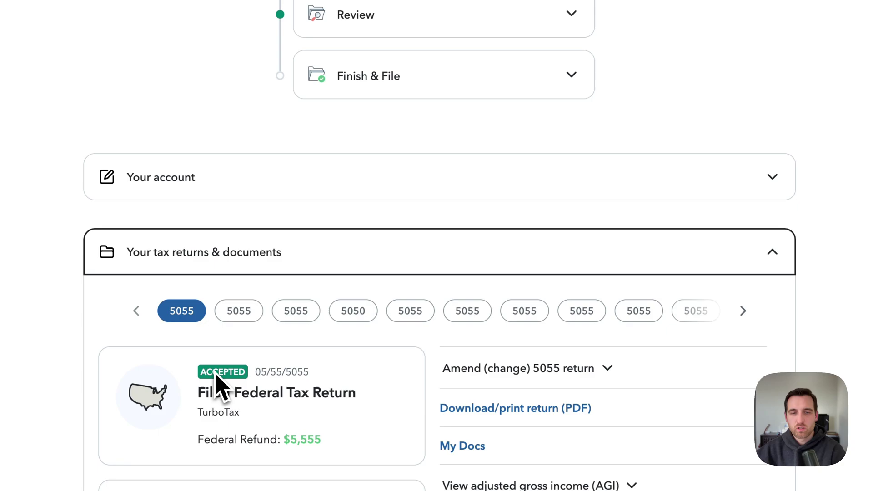
{"action": "scroll", "coordinate": [82, 321], "scroll_direction": "down", "scroll_amount": 3}
{"action": "scroll", "coordinate": [61, 318], "scroll_direction": "down", "scroll_amount": 3}
{"action": "scroll", "coordinate": [61, 318], "scroll_direction": "down", "scroll_amount": 1}
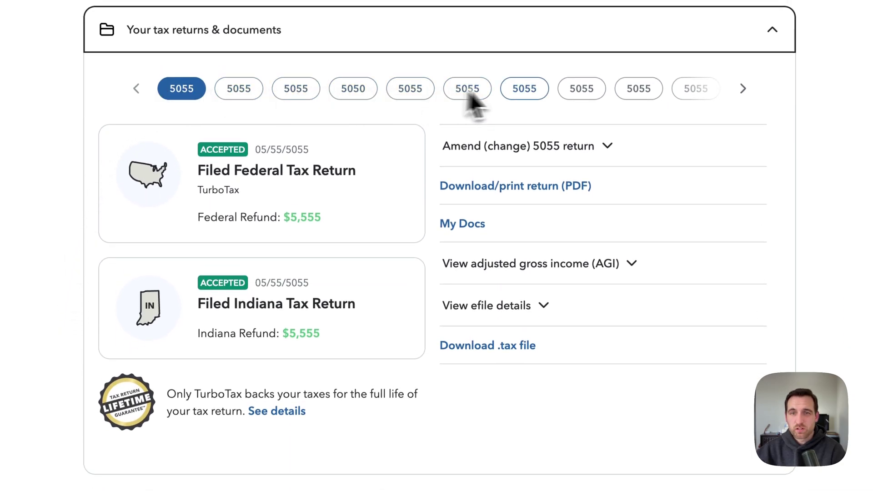
{"action": "left_click", "coordinate": [247, 96]}
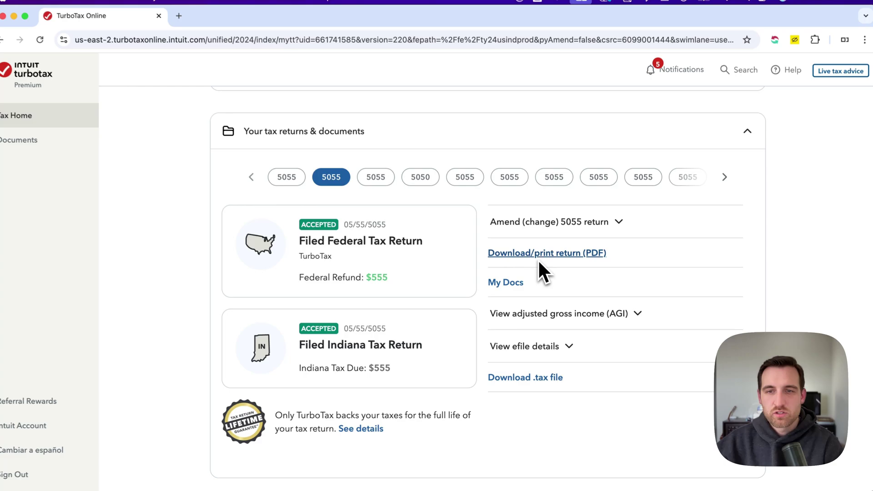
- Download the second listed year's filed return with 'Download/print return (PDF)'
{"action": "left_click", "coordinate": [539, 258]}
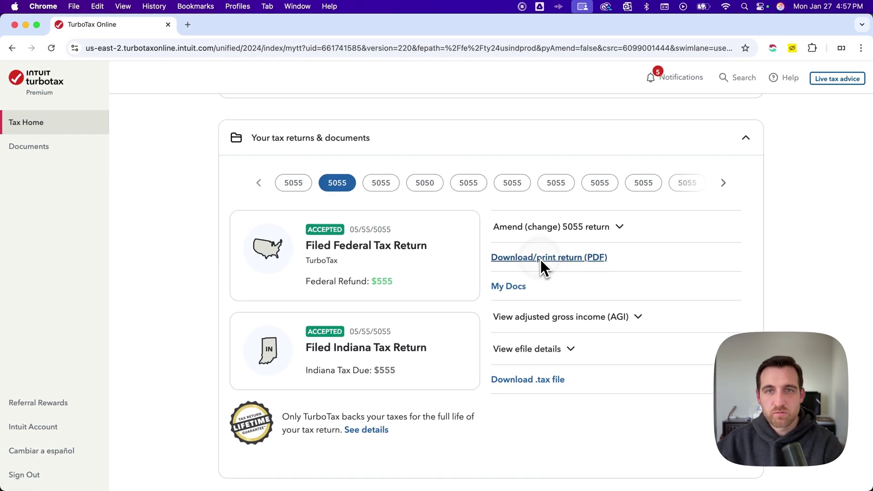